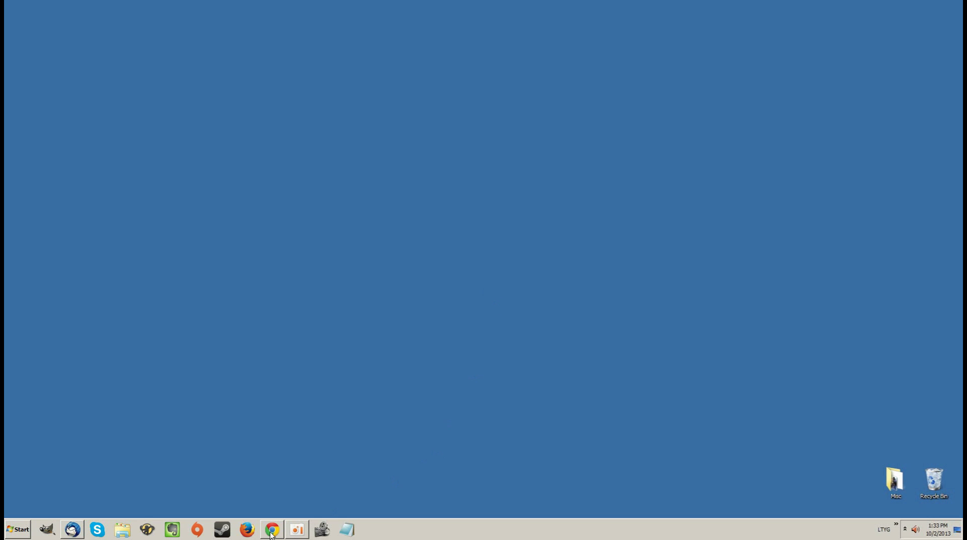
Switch to Google Chrome, maximize its window and go to Google Drive
mouse_move(275, 532)
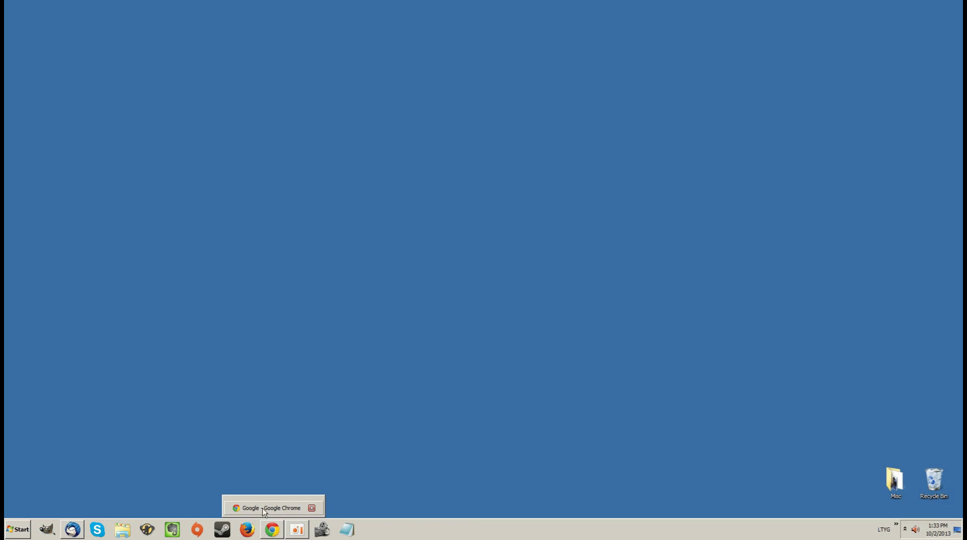
click(272, 534)
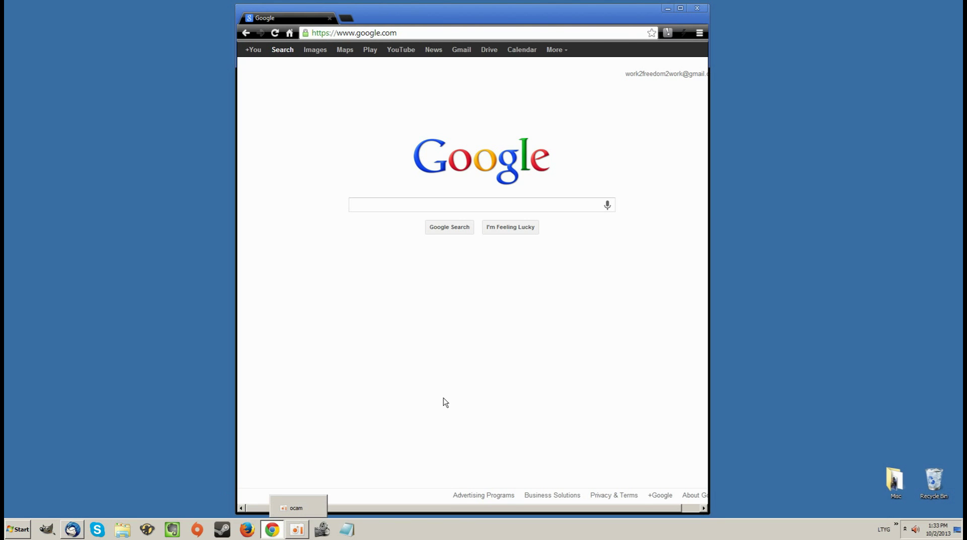
click(681, 8)
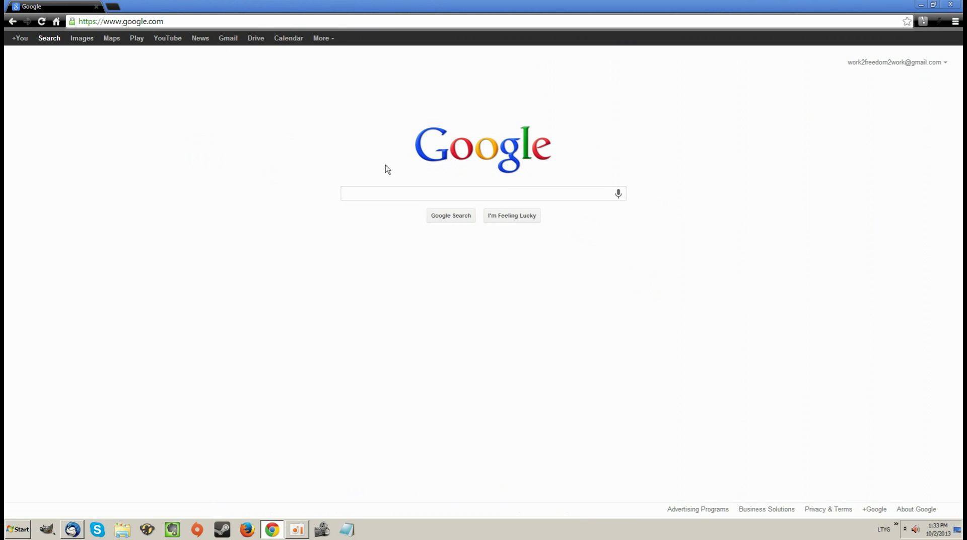
click(256, 41)
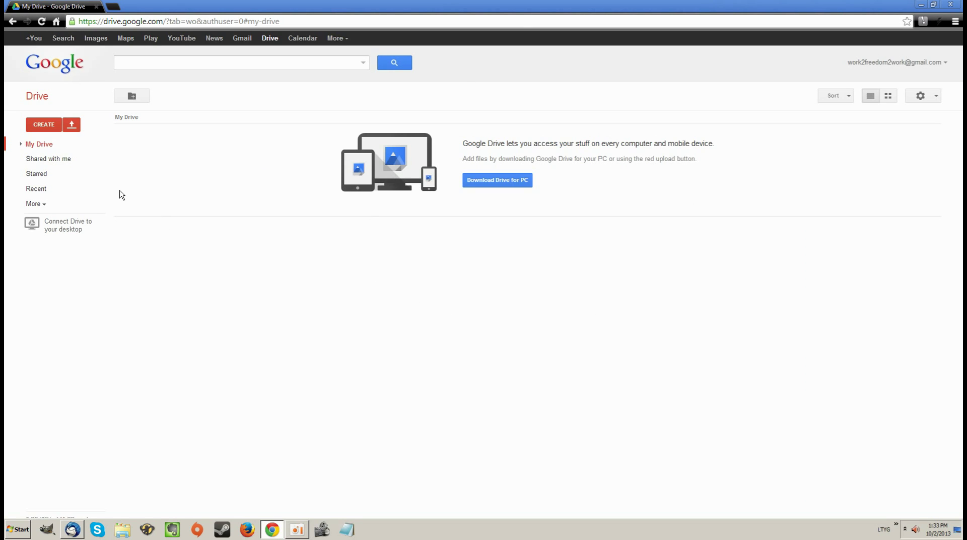
Create a new text document in My Drive and enter "jdklsajdlksjalkdajskdasadas" as its body text
click(62, 144)
click(44, 127)
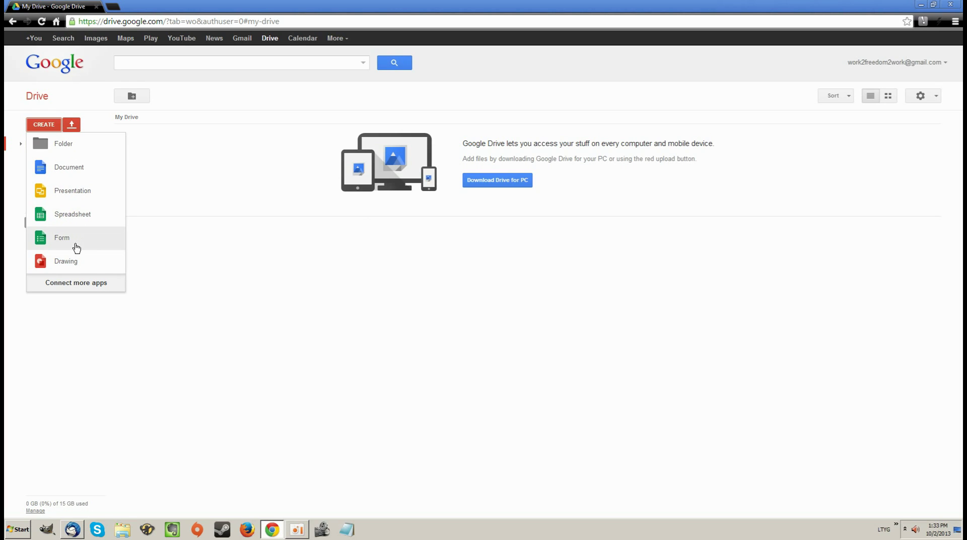
click(70, 172)
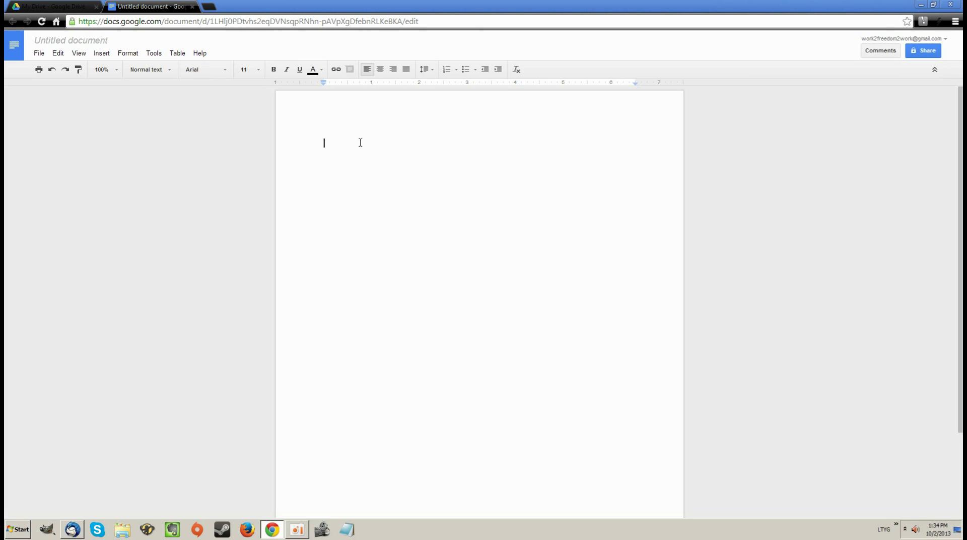
text(jdklsajdlksjalkdajskdasadas)
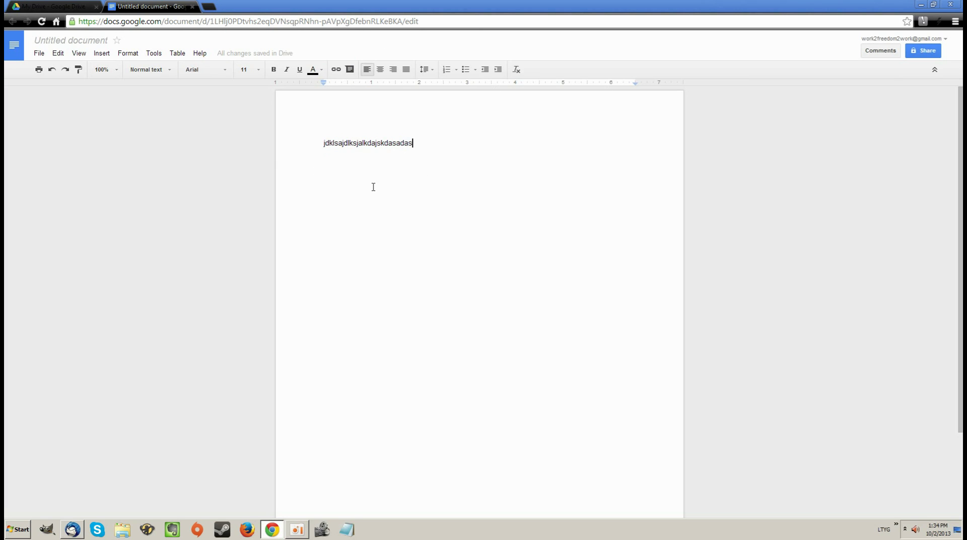
Rename the document as "example doc" and close it, returning to the My Drive file list
click(71, 41)
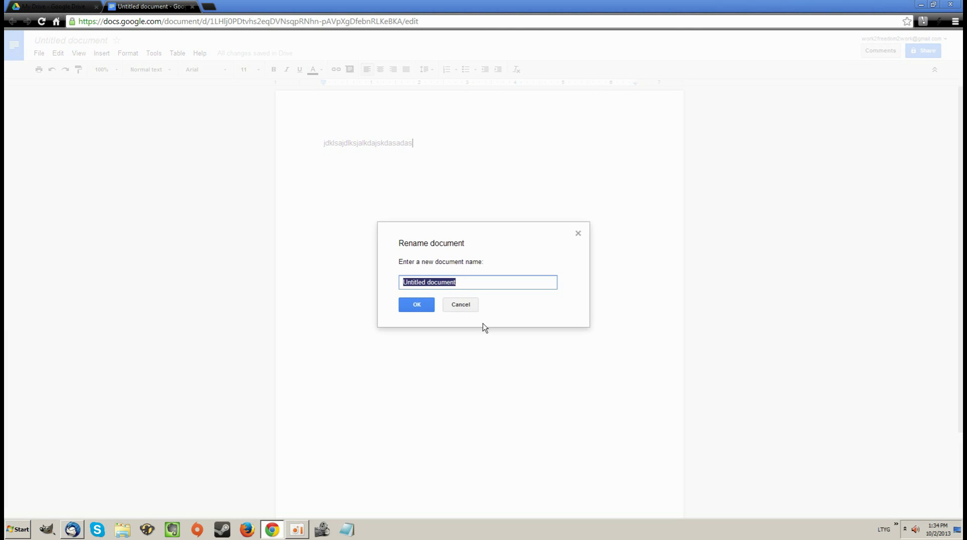
text(example doc)
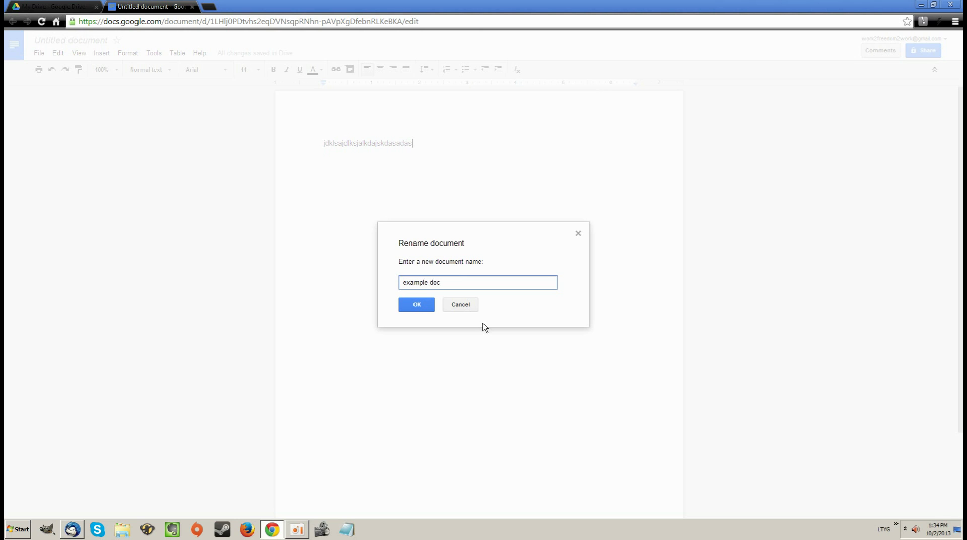
click(416, 304)
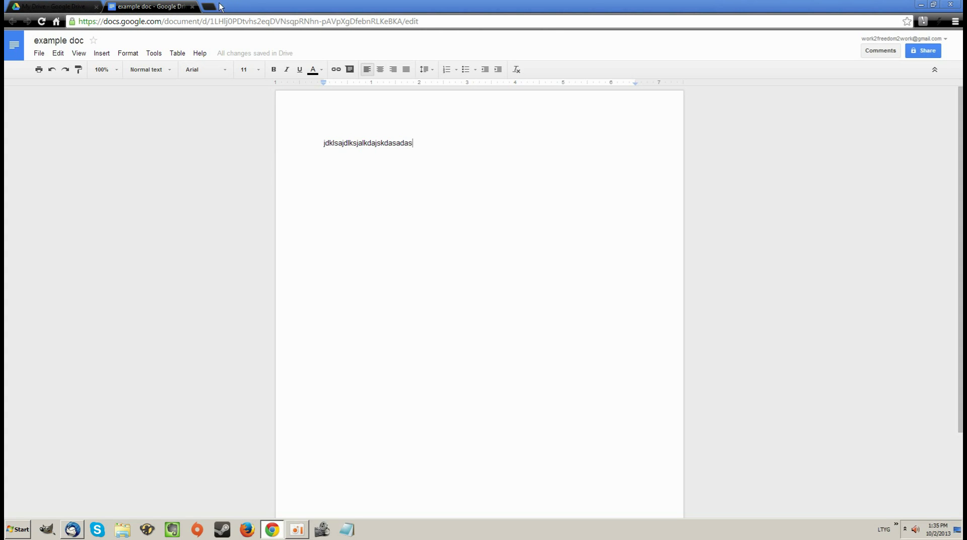
click(64, 8)
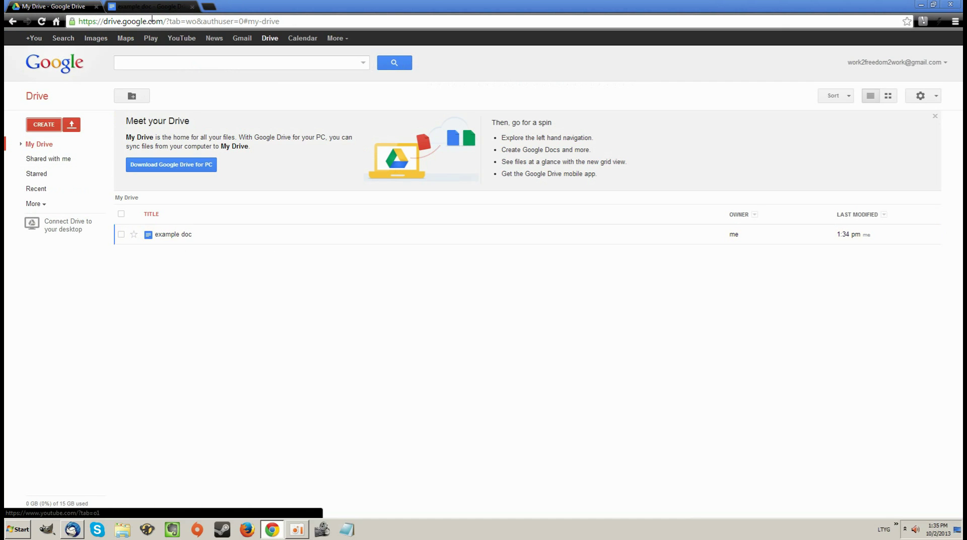
click(187, 8)
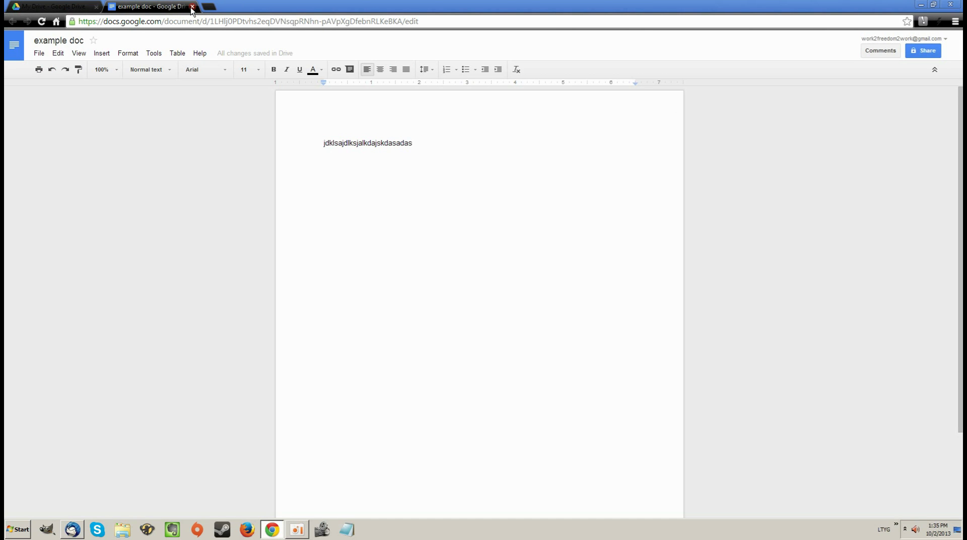
click(192, 7)
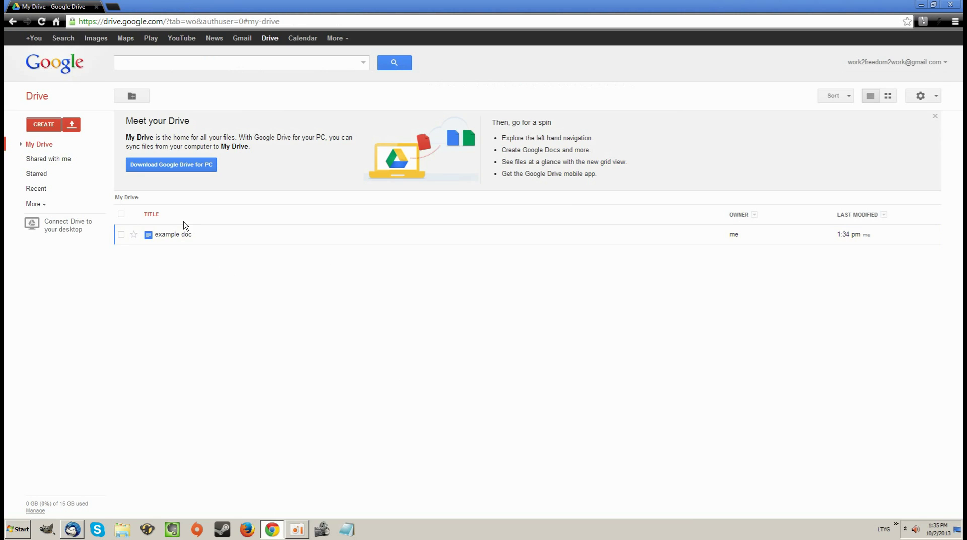
Create a new spreadsheet named "example sheet" and close it, returning to the My Drive file list
click(45, 126)
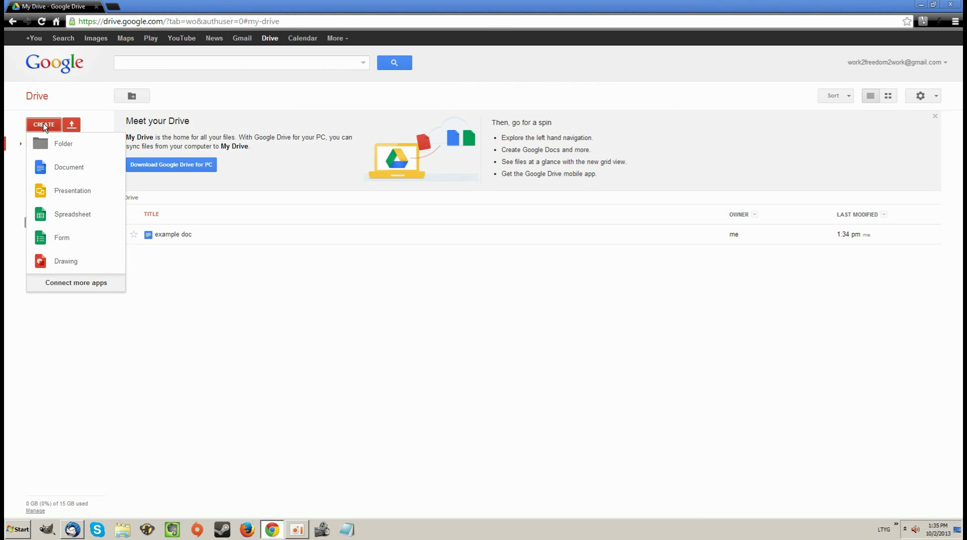
click(85, 215)
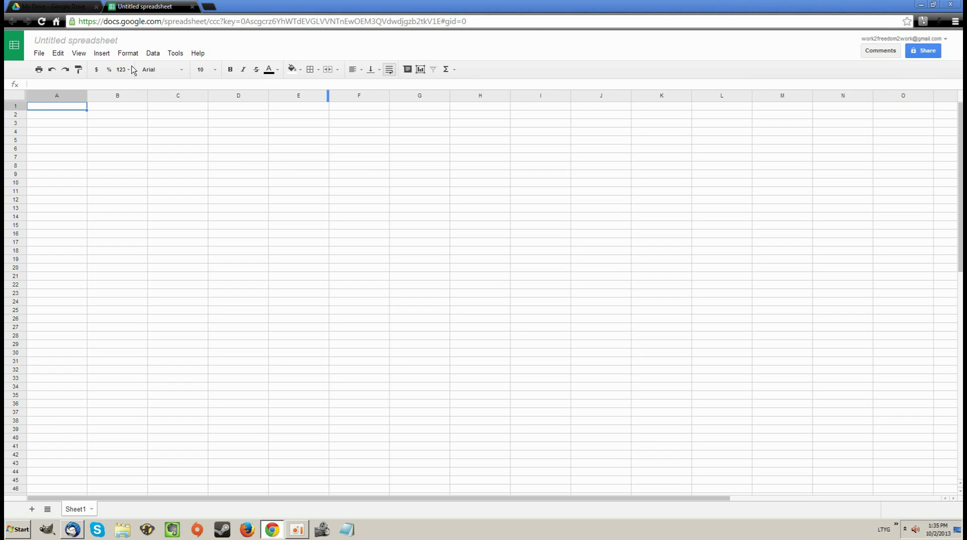
click(90, 46)
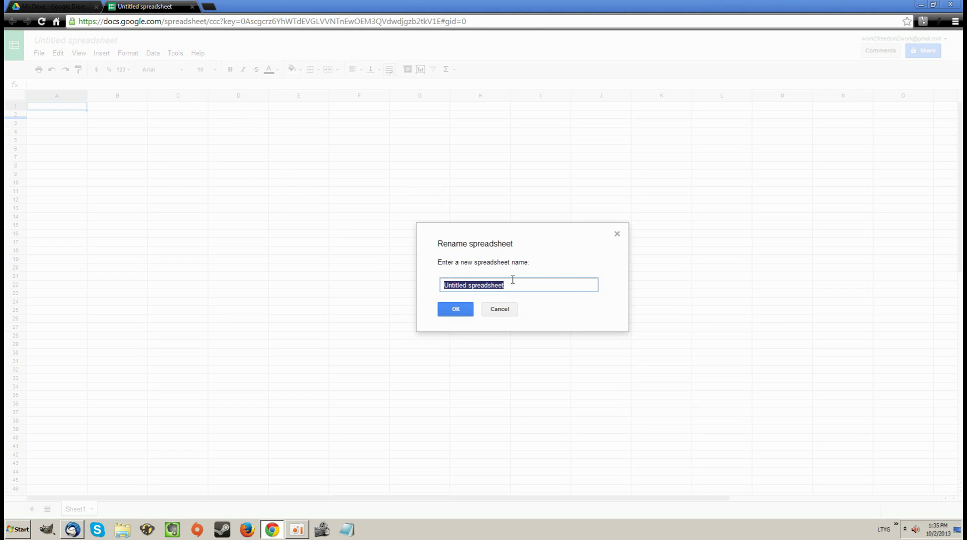
text(example)
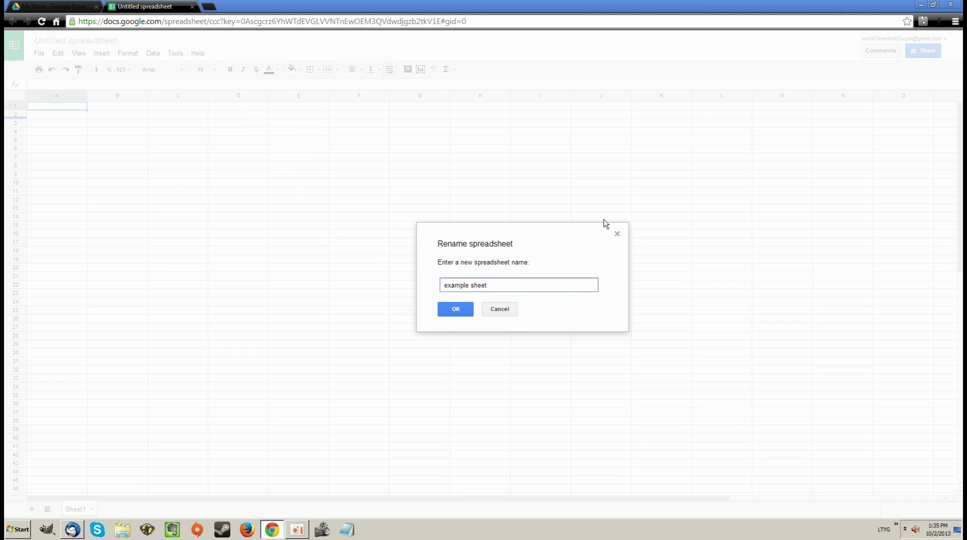
click(456, 310)
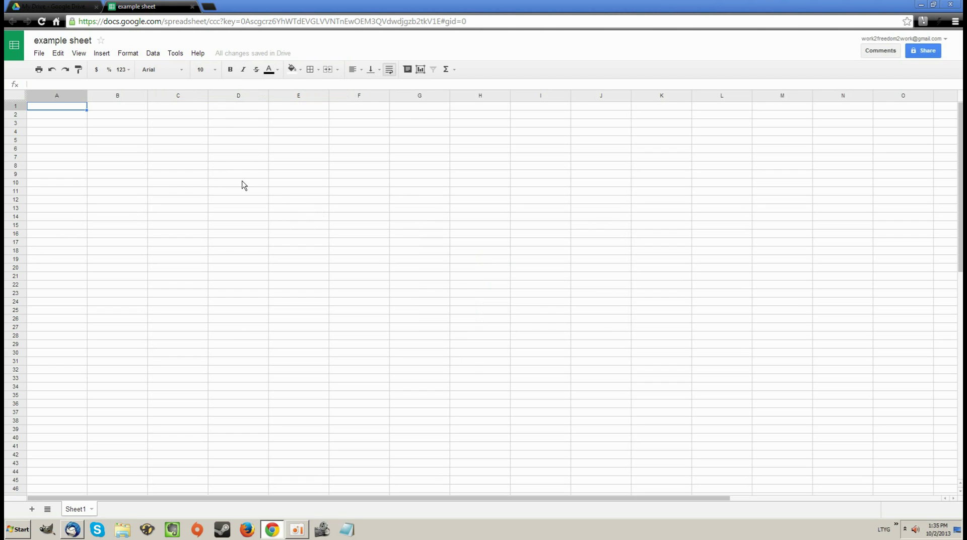
click(192, 6)
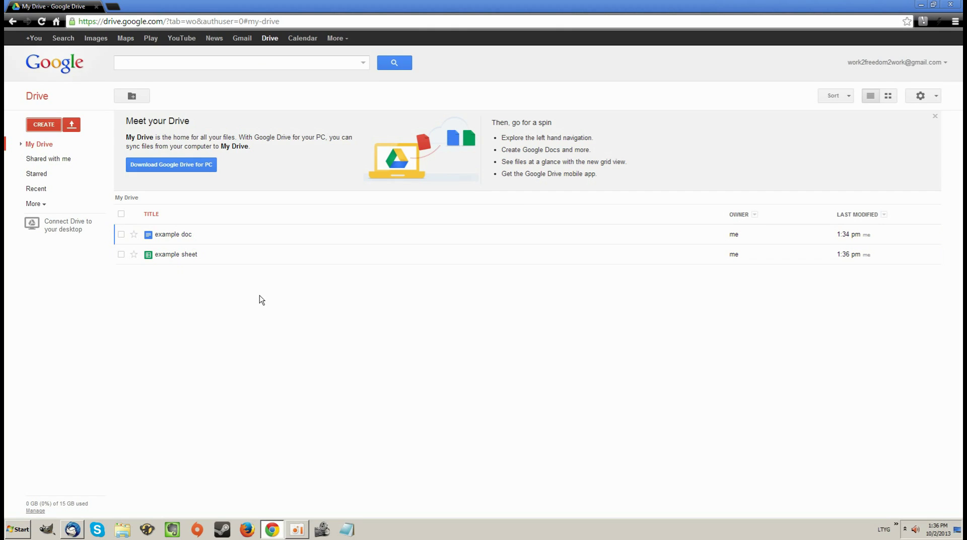
Open the sharing settings of "example sheet" and save its visibility as Private
click(234, 255)
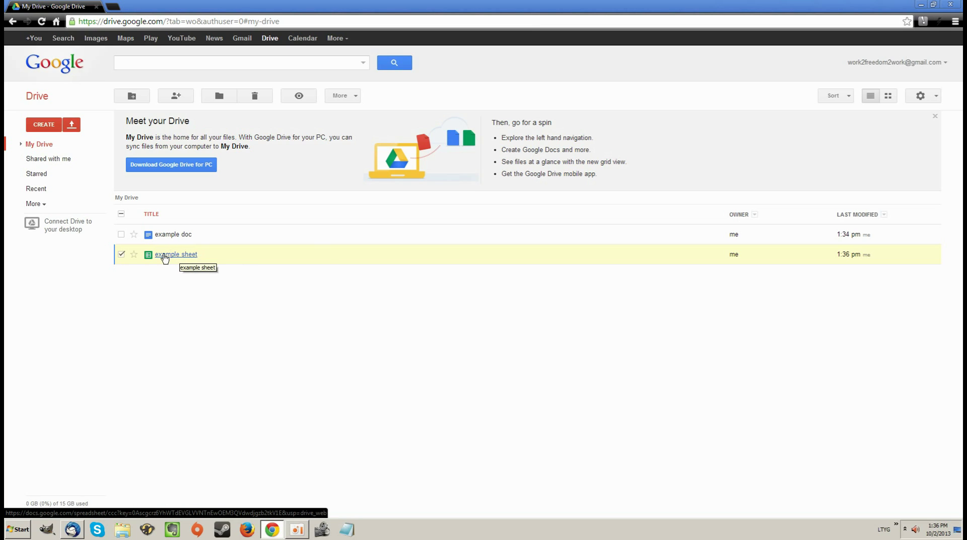
right_click(179, 256)
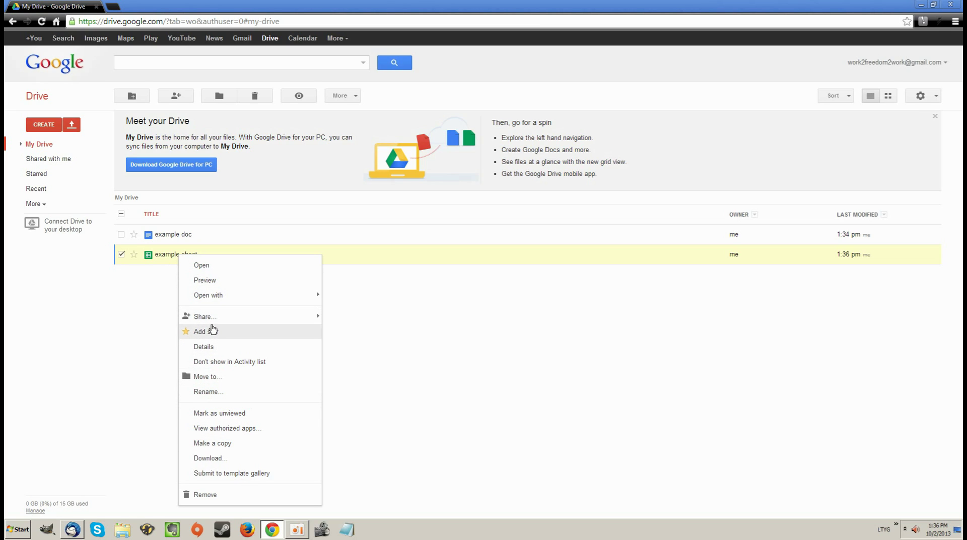
mouse_move(216, 321)
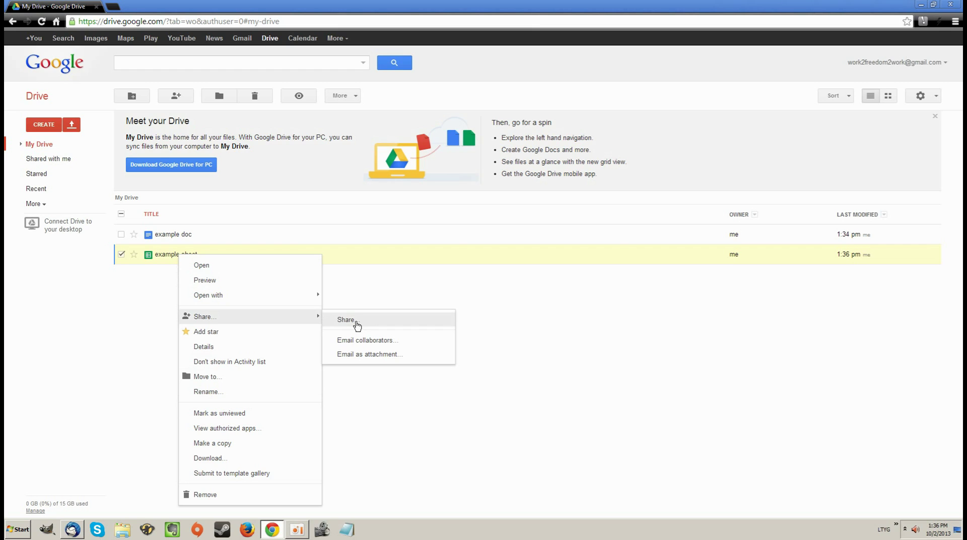
click(357, 322)
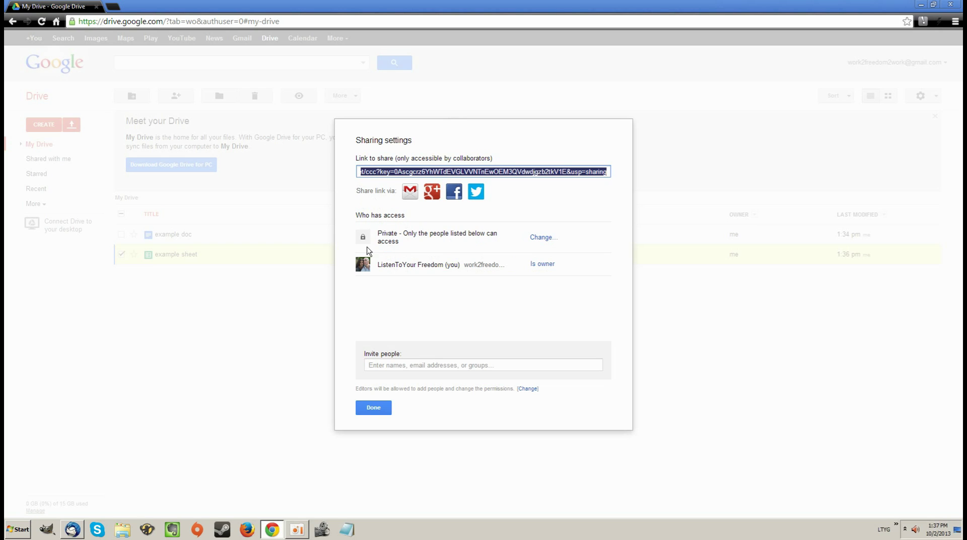
click(543, 241)
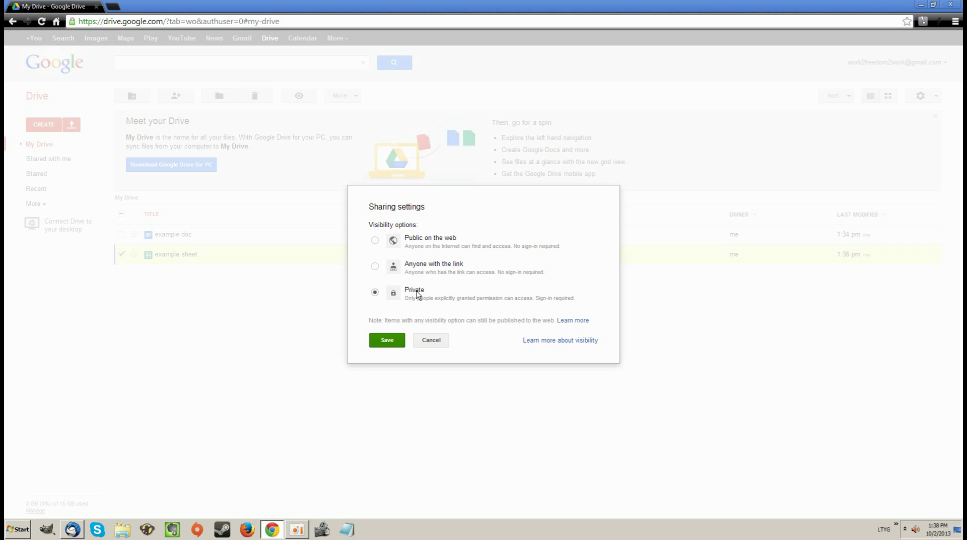
click(387, 340)
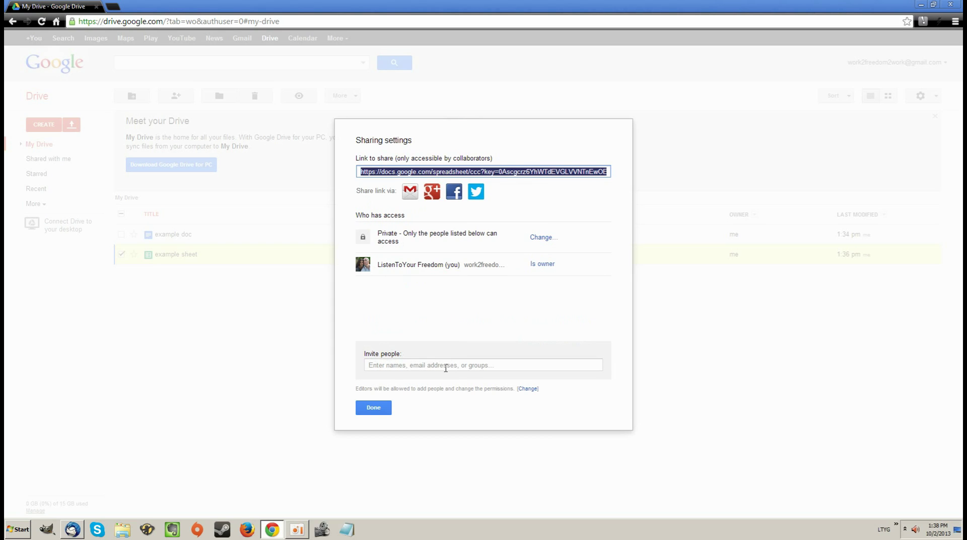
Try the Can comment, Can view and Can edit permissions for inviting people, and close the sharing settings without inviting anyone
click(425, 370)
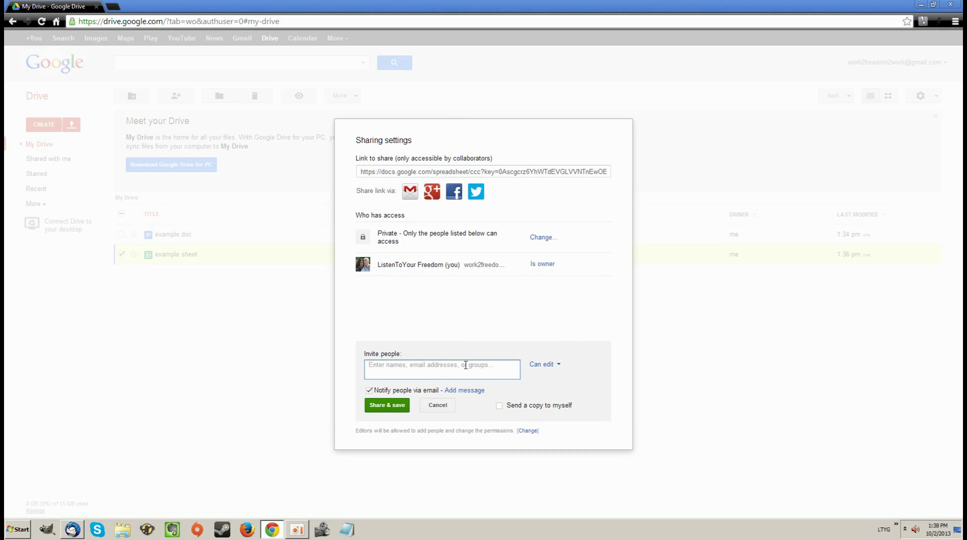
click(551, 368)
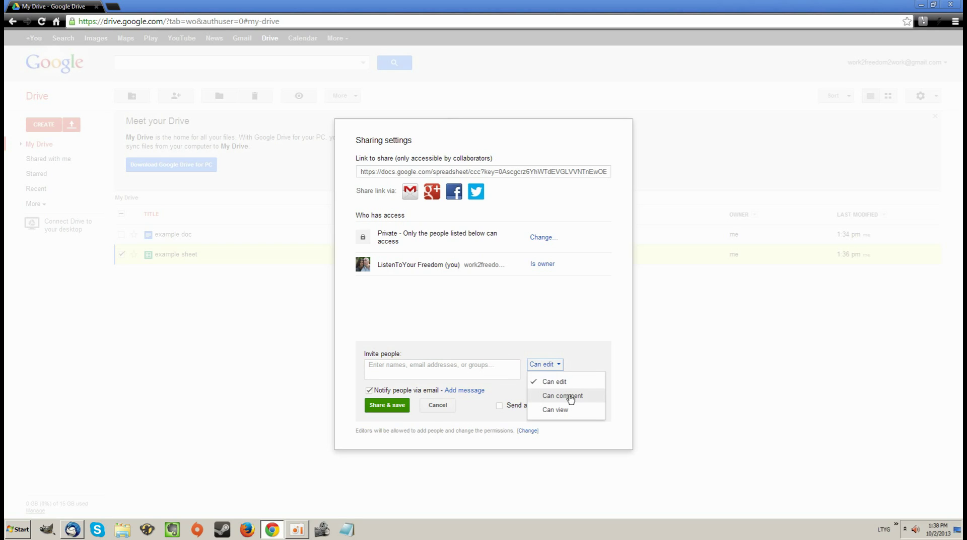
click(570, 398)
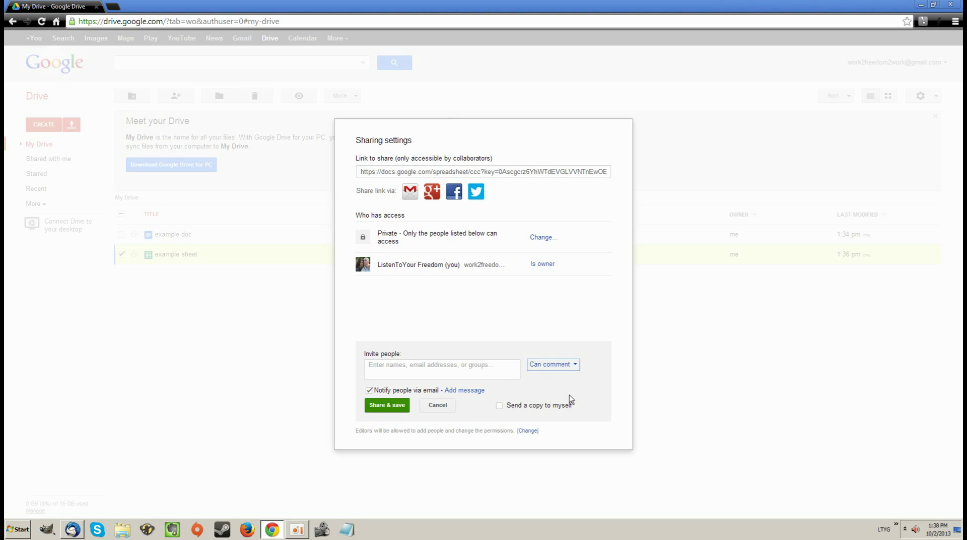
click(572, 366)
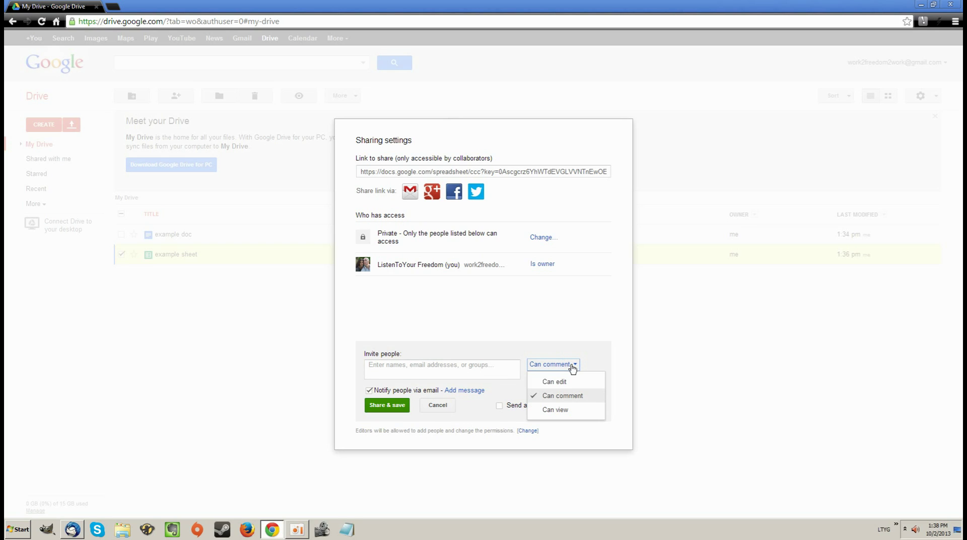
click(563, 410)
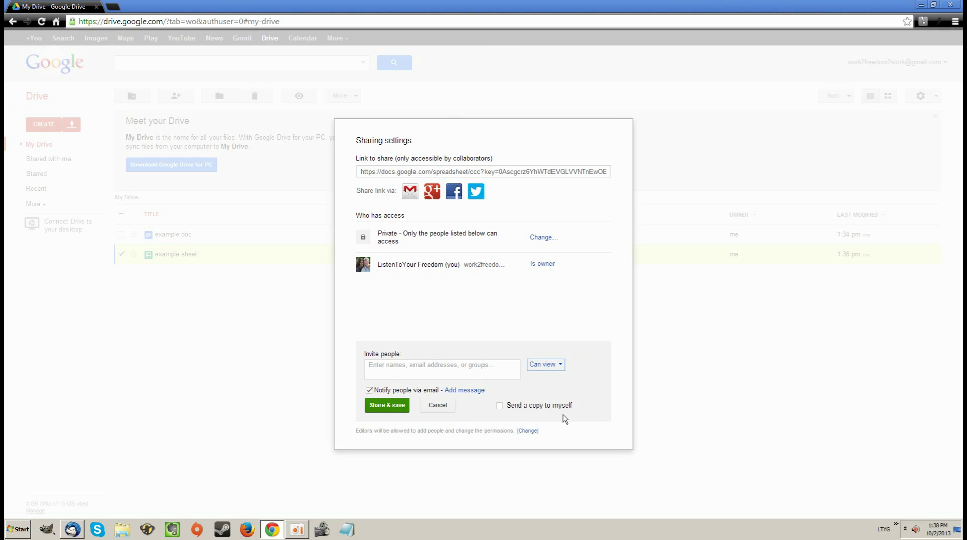
click(547, 368)
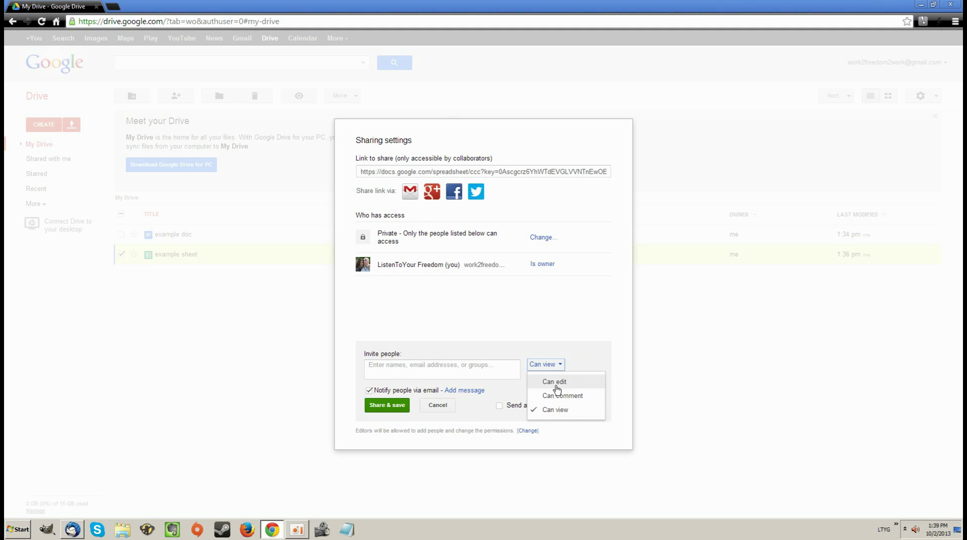
click(555, 383)
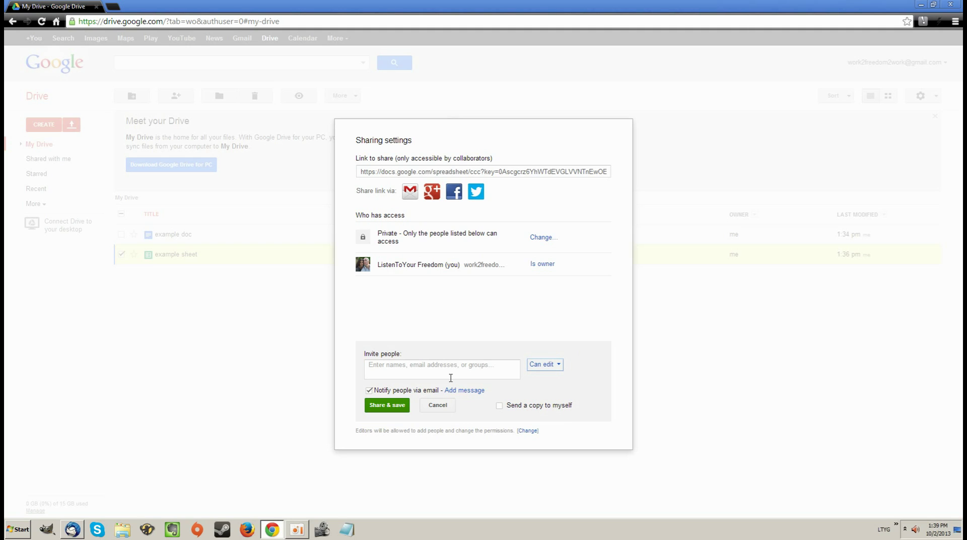
click(390, 364)
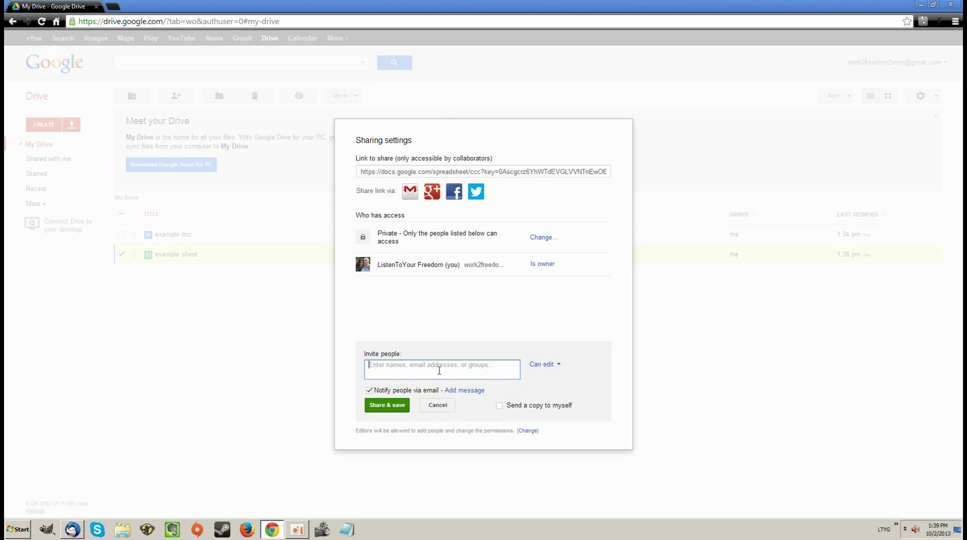
click(444, 408)
click(374, 407)
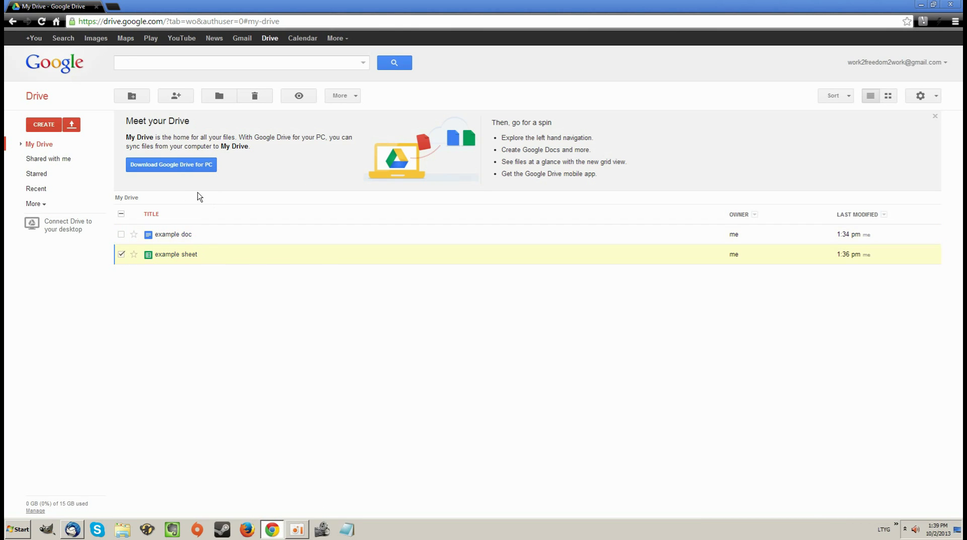
Preview "example sheet" in the Drive viewer, dismiss the viewer's introduction and return to the file list
click(121, 255)
click(121, 254)
click(294, 103)
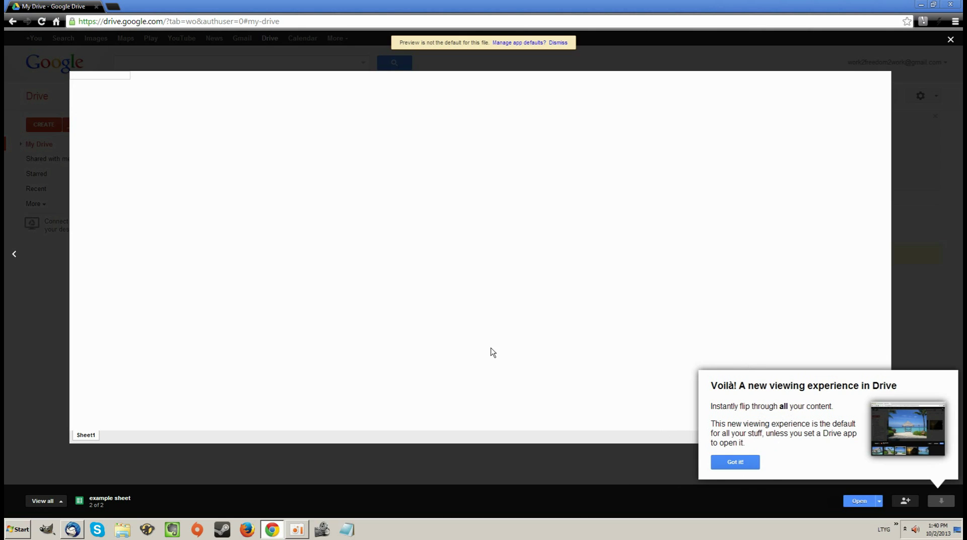
click(739, 462)
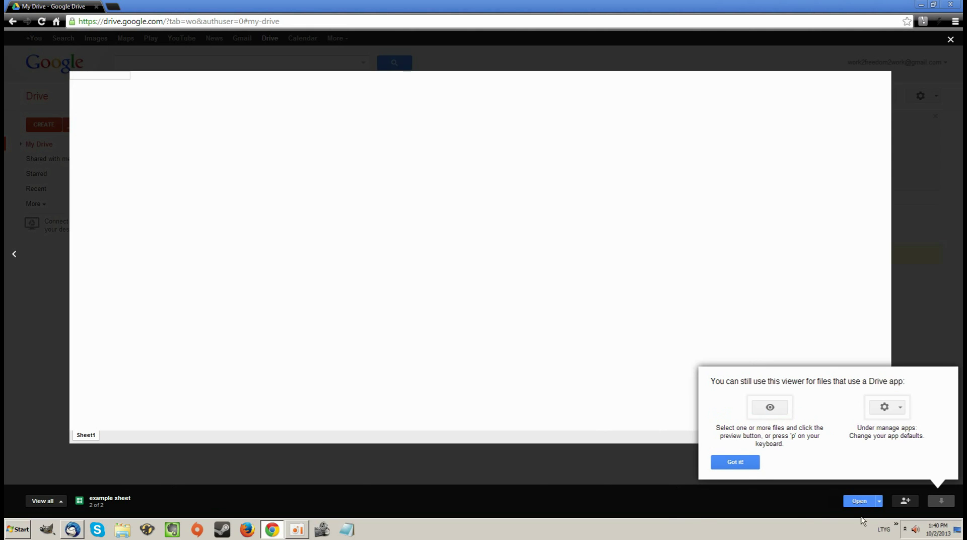
click(897, 484)
key(Escape)
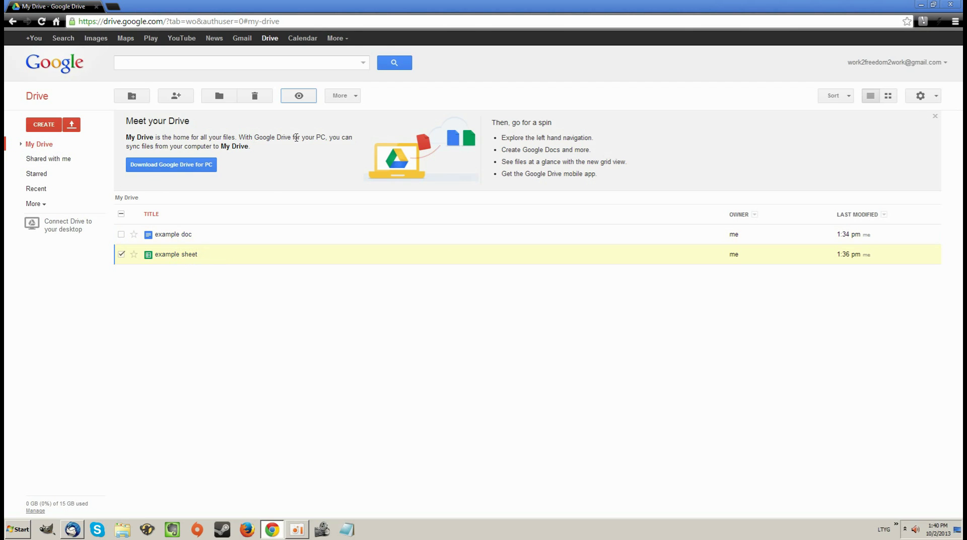
click(352, 98)
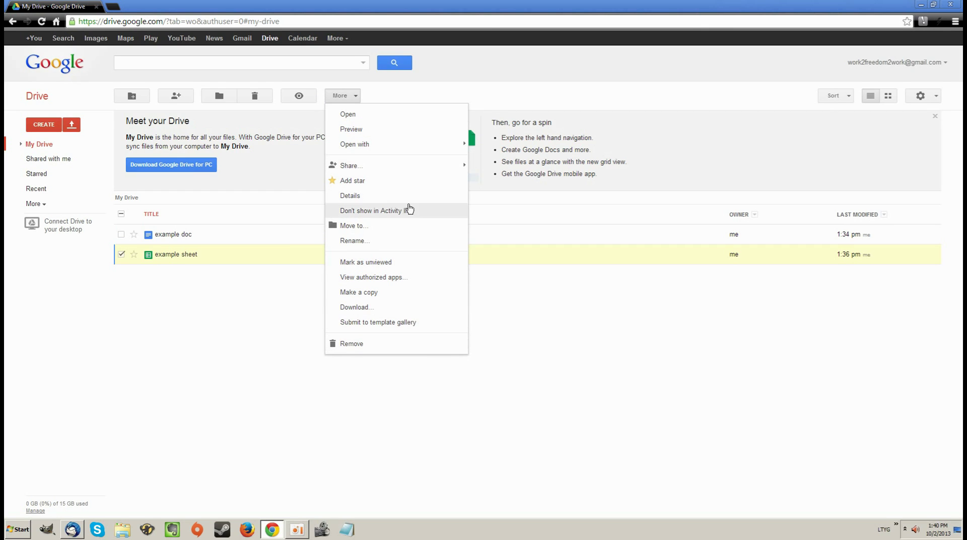
mouse_move(399, 174)
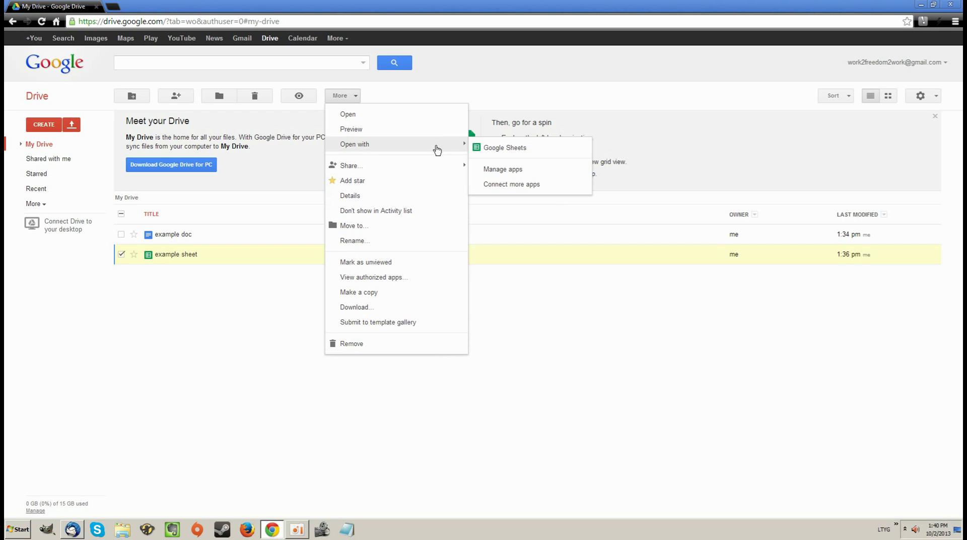
click(583, 360)
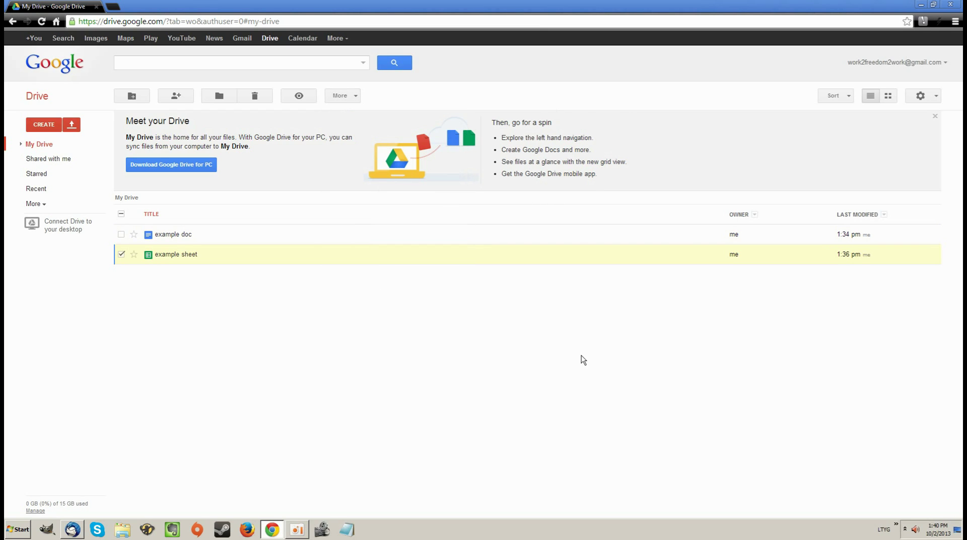